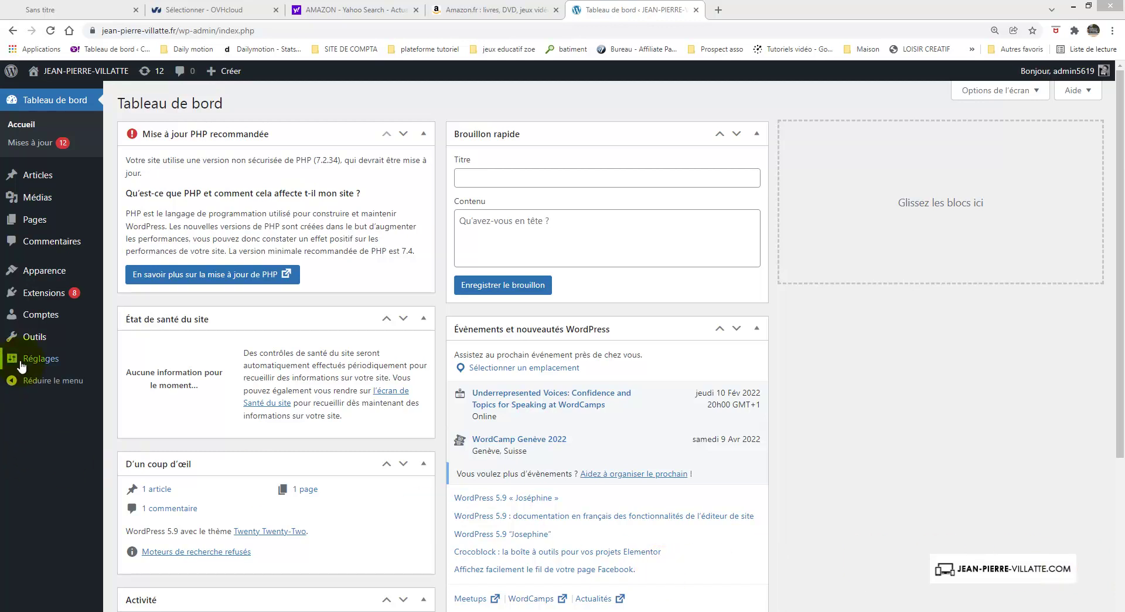
# In the general settings, replace the site's slogan with "Formez vous autrement".
pyautogui.moveTo(22, 366)
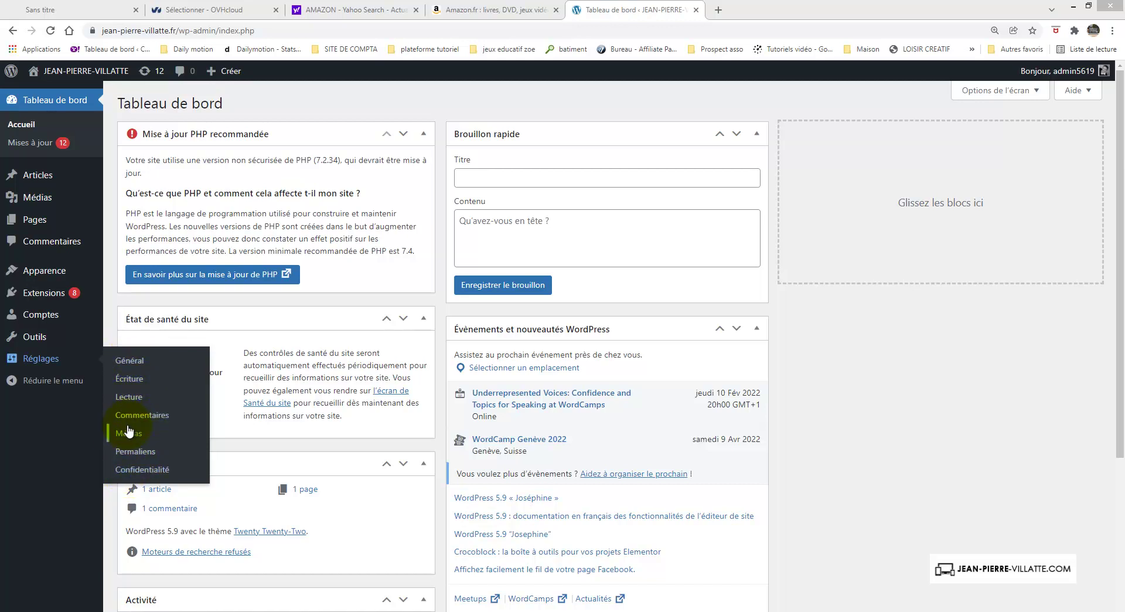
pyautogui.click(132, 362)
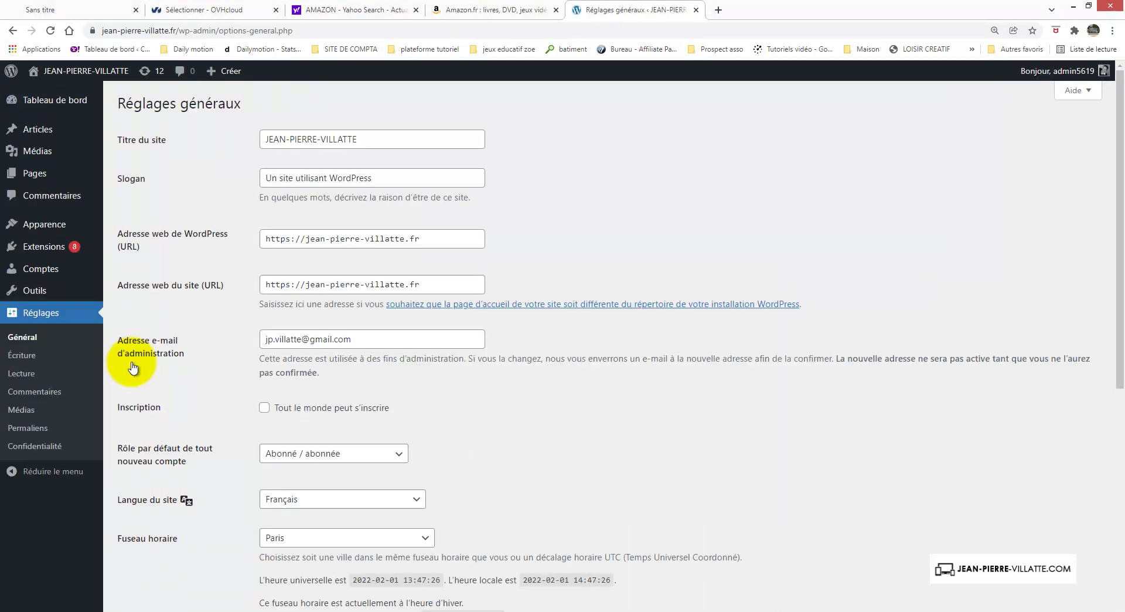
pyautogui.click(370, 135)
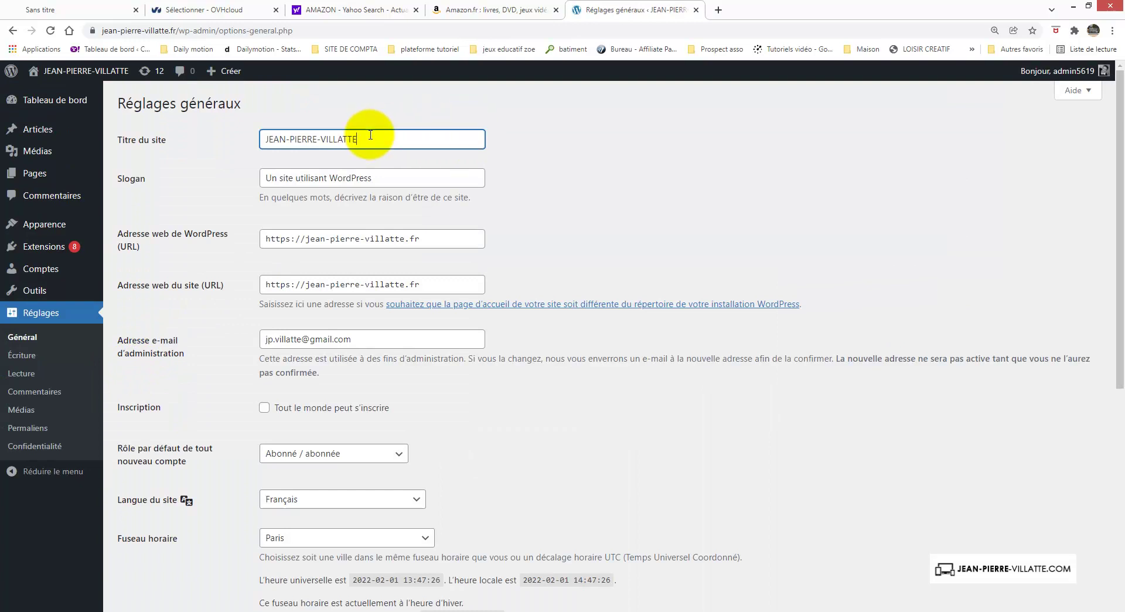
pyautogui.moveTo(370, 136); pyautogui.dragTo(218, 142)
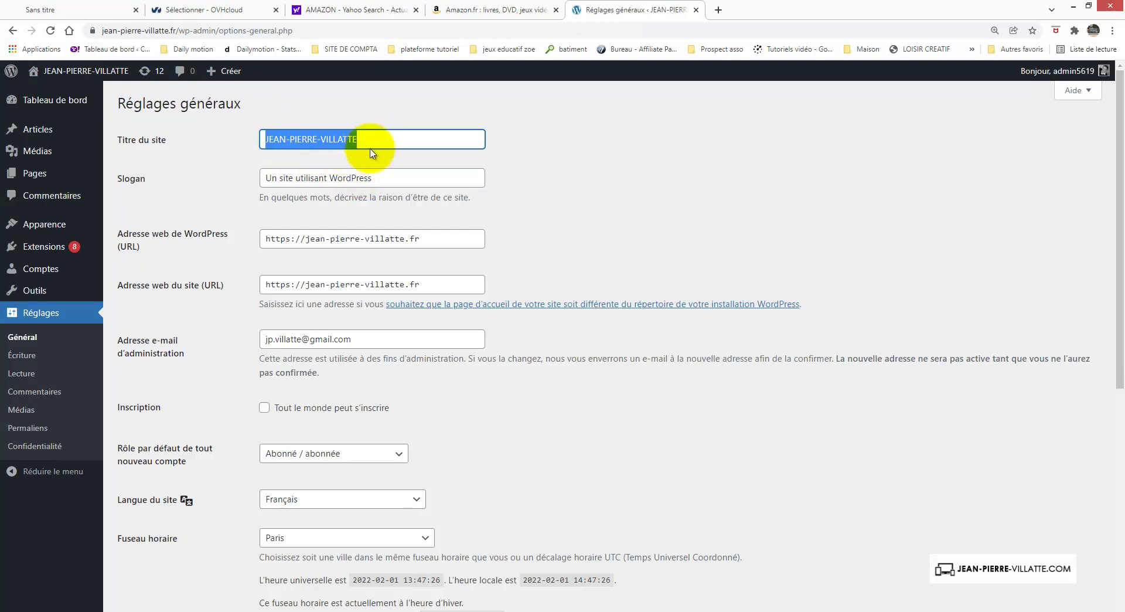
pyautogui.click(365, 177)
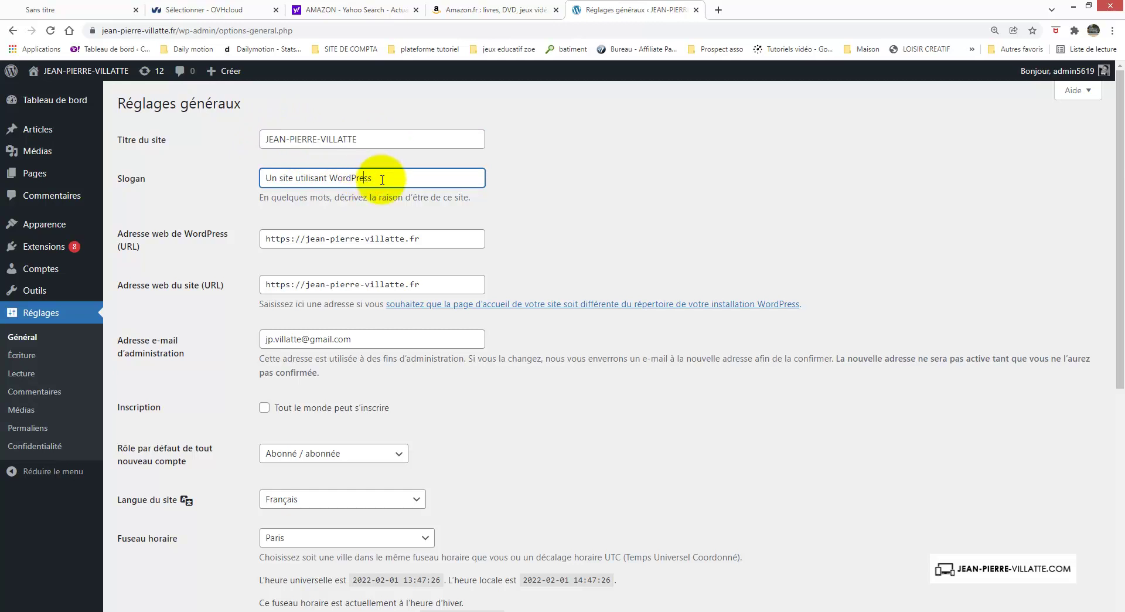
pyautogui.moveTo(384, 177); pyautogui.dragTo(233, 180)
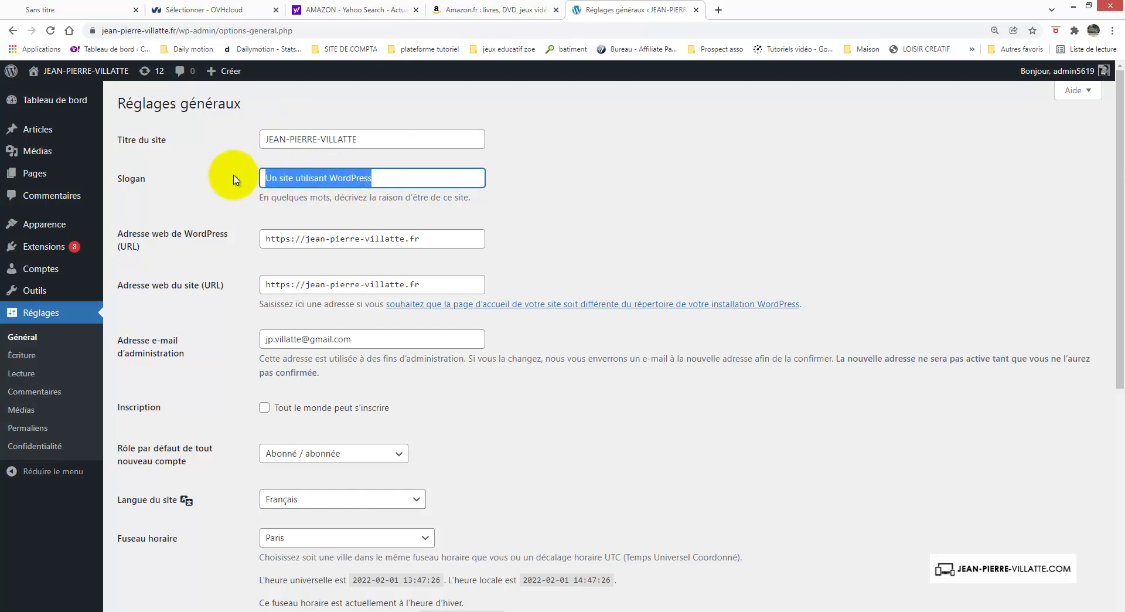
pyautogui.write('fORM')
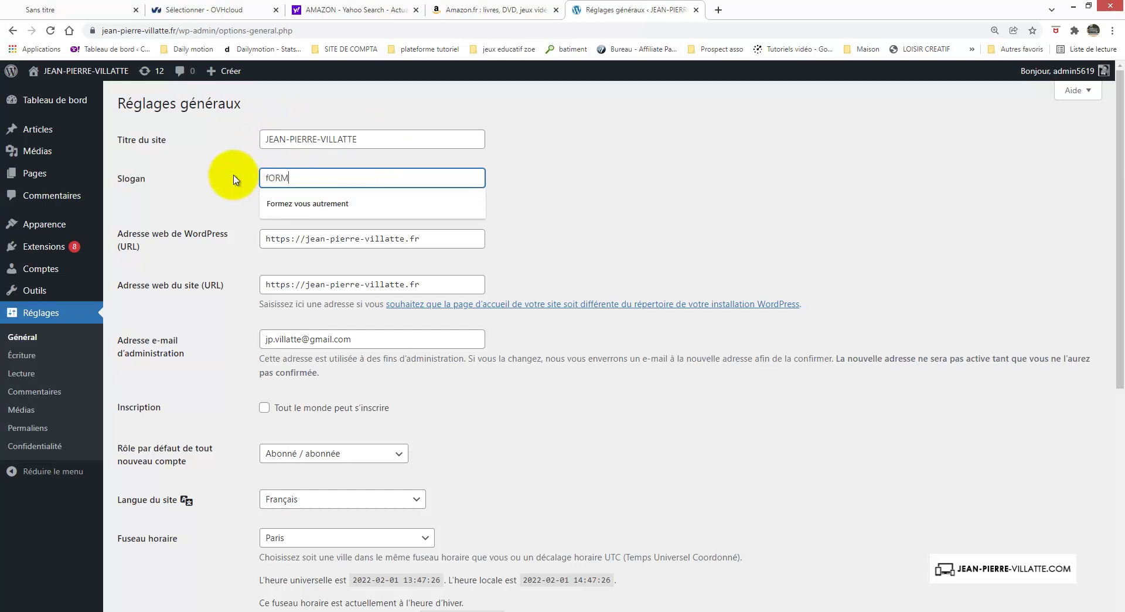
pyautogui.write('EZ VOUS AUTREMENT')
pyautogui.press('Down')
pyautogui.press('Tab')
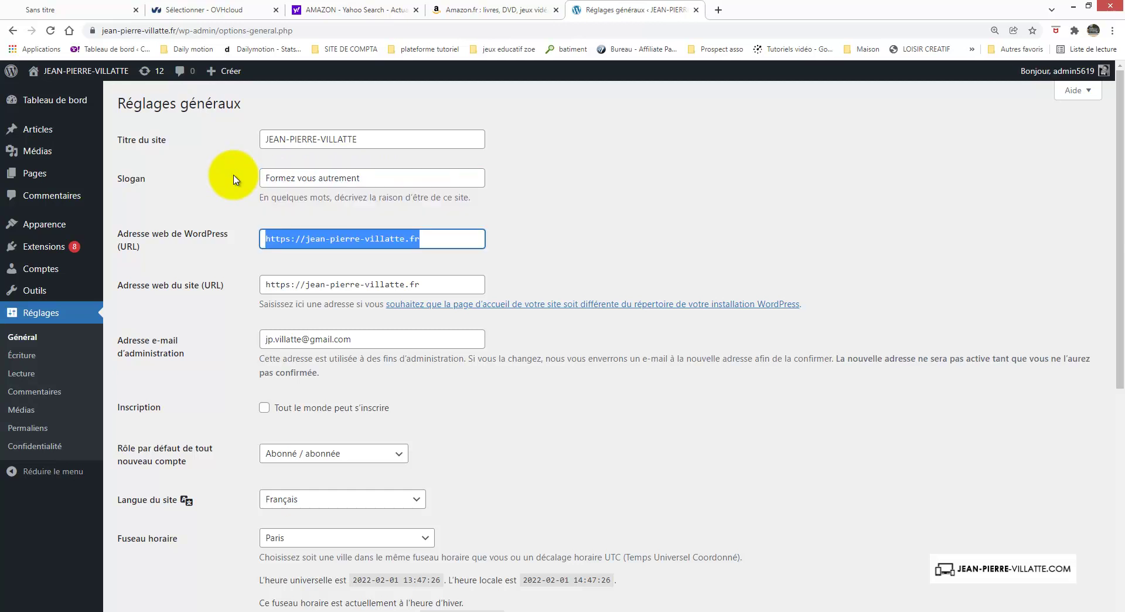
pyautogui.click(298, 262)
pyautogui.click(262, 241)
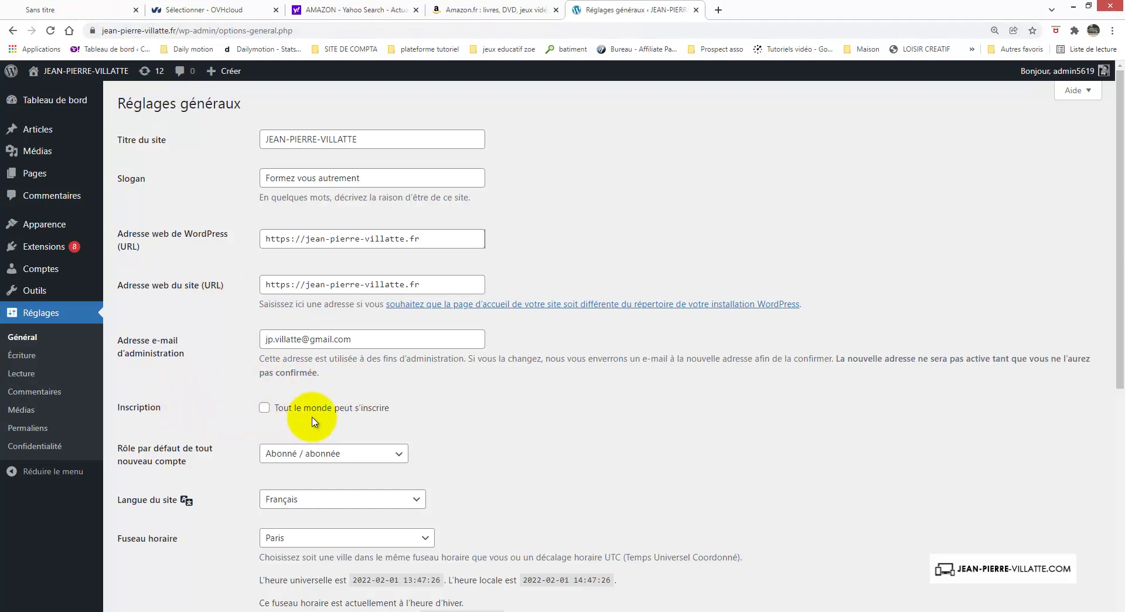
# Allow anyone to register on the site, with Abonné / abonnée as the default role for new accounts.
pyautogui.click(265, 410)
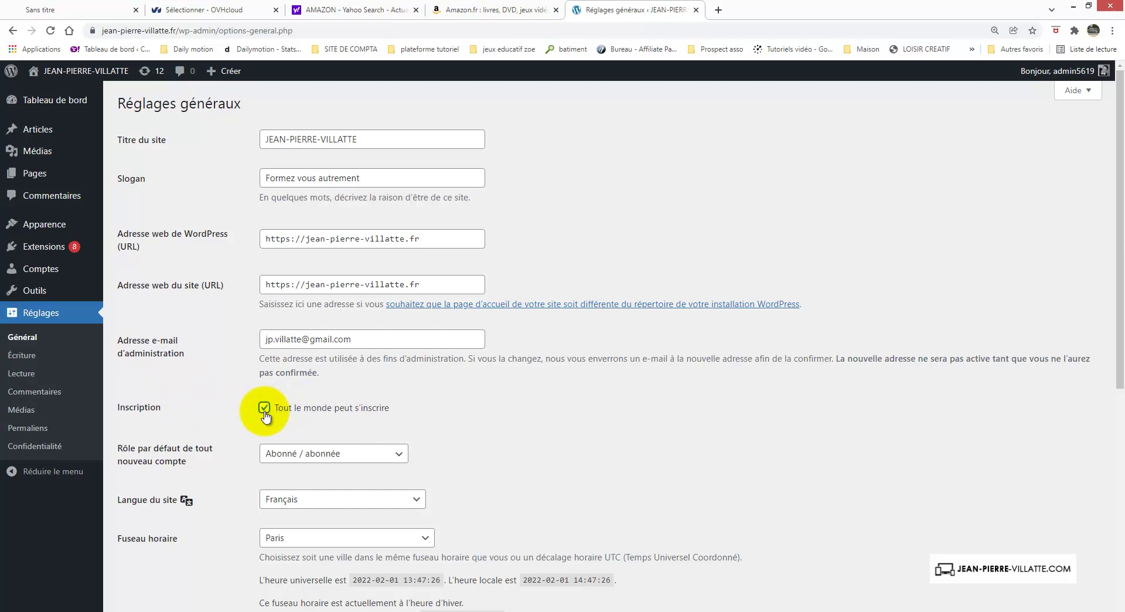
pyautogui.click(293, 455)
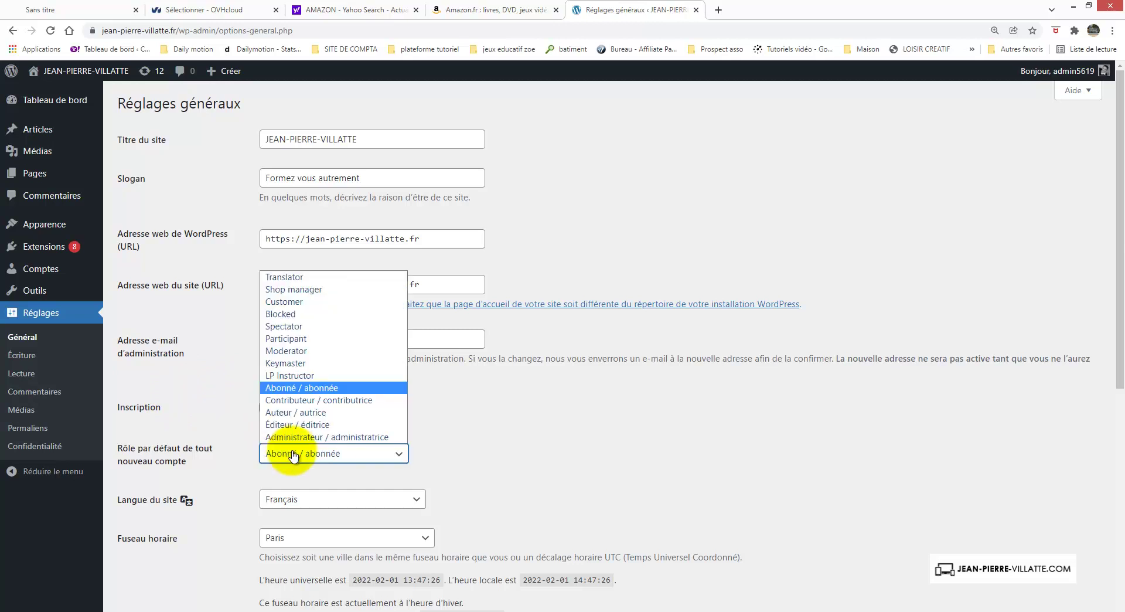
pyautogui.click(282, 389)
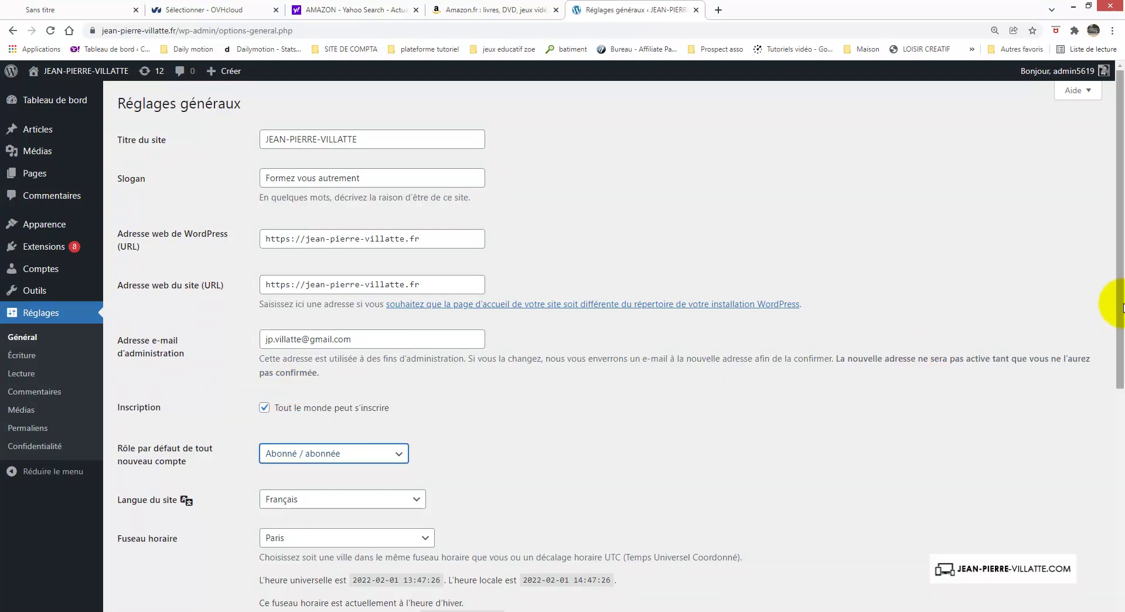
# Look through the date and time formats in the general settings and the default post category options in the writing settings.
pyautogui.moveTo(1117, 328); pyautogui.dragTo(1118, 331)
pyautogui.scroll(-3, 1119, 331)
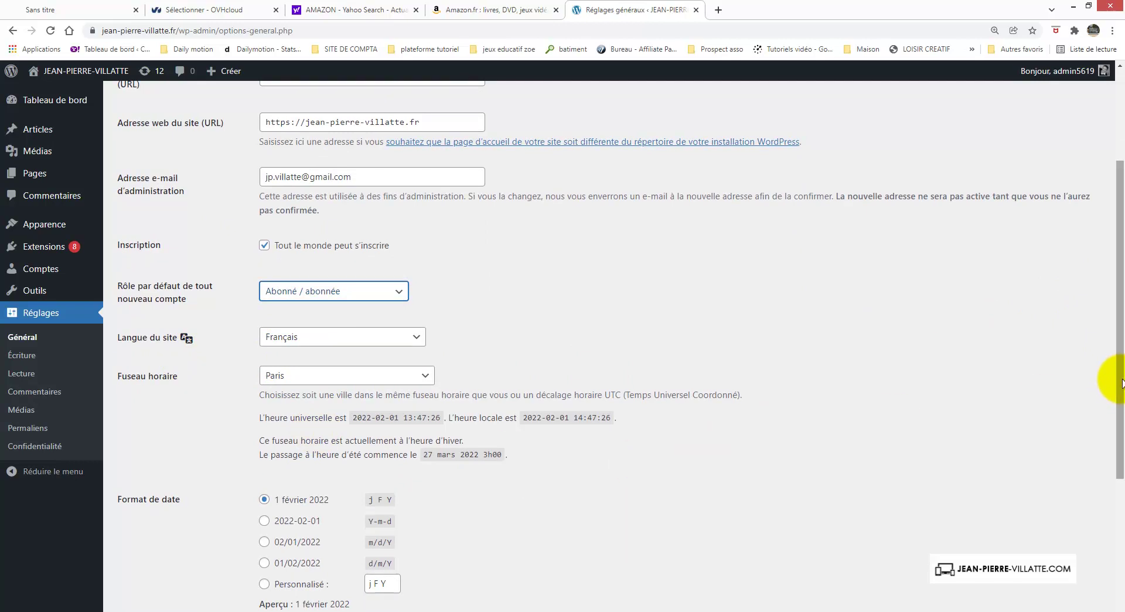
pyautogui.moveTo(1118, 421); pyautogui.dragTo(1117, 480)
pyautogui.scroll(-1, 1117, 479)
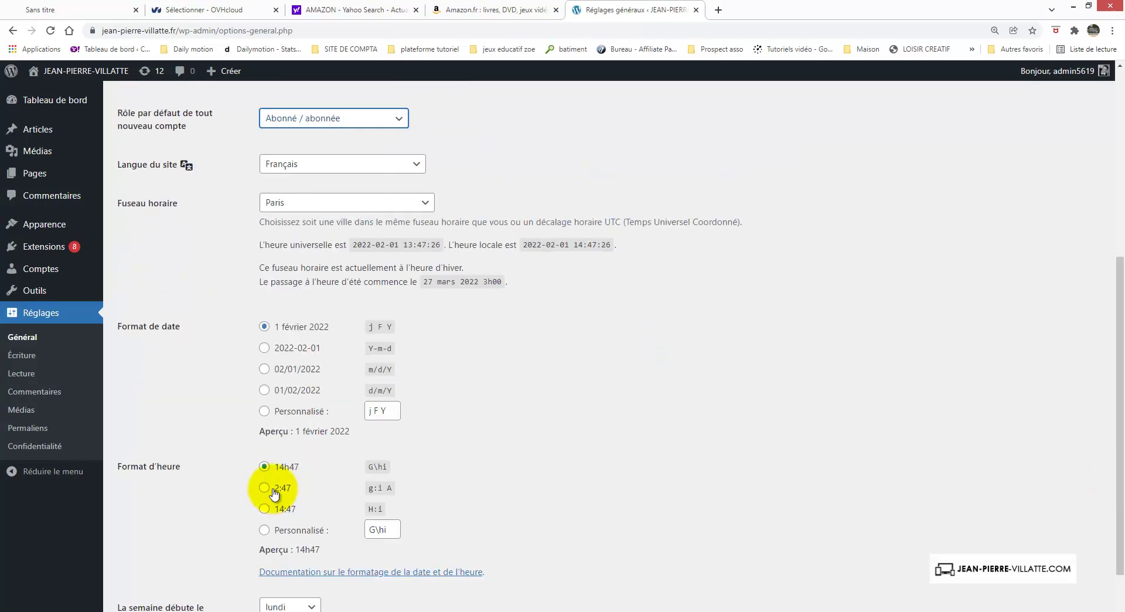
pyautogui.click(34, 357)
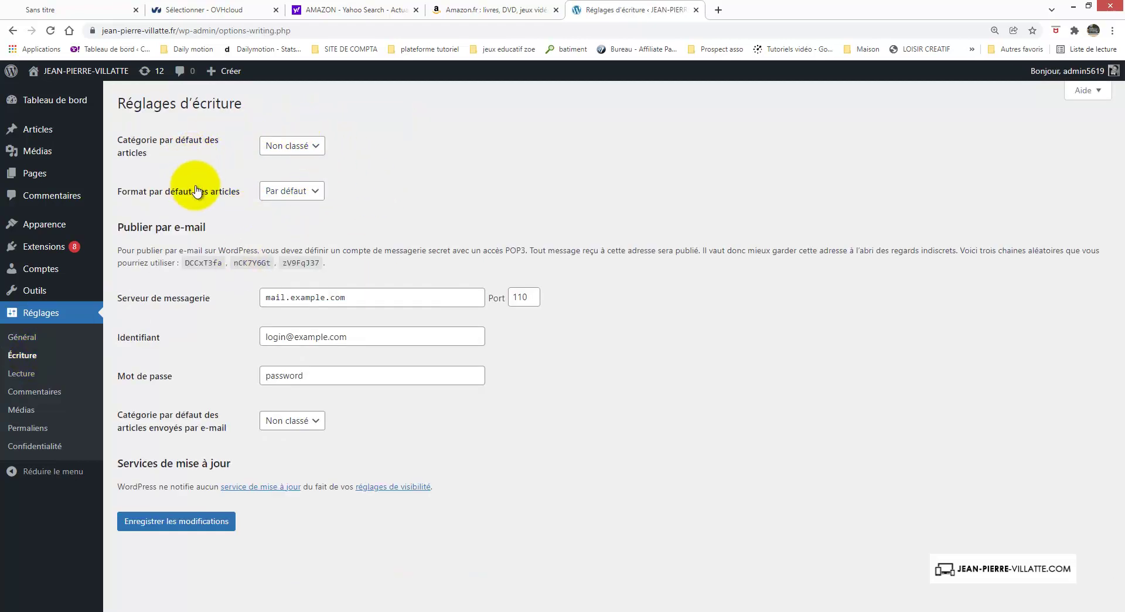
pyautogui.click(273, 151)
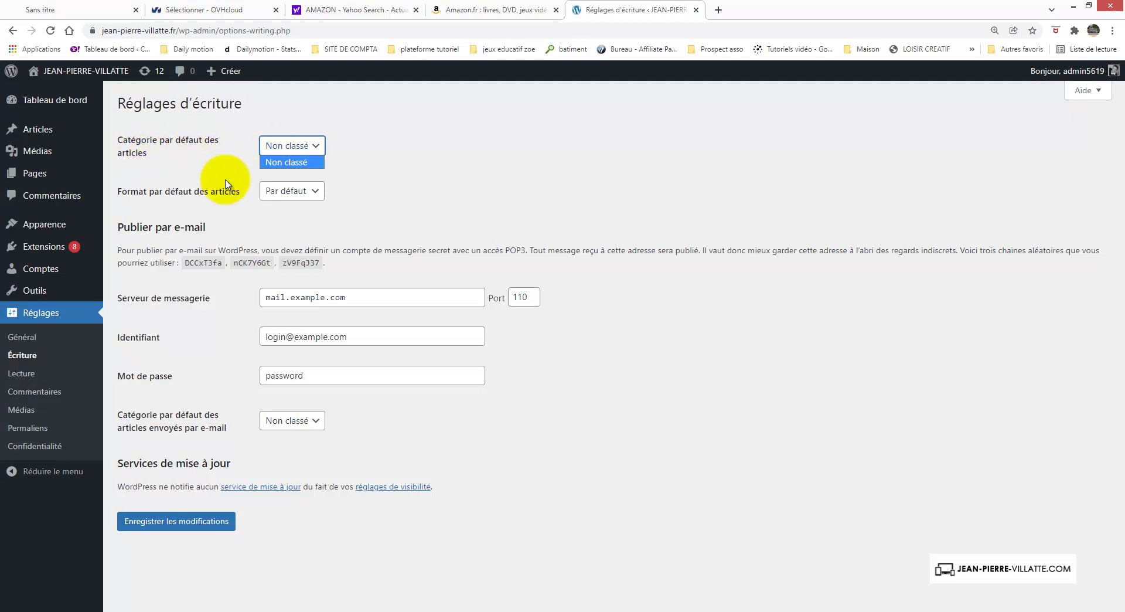
pyautogui.click(270, 165)
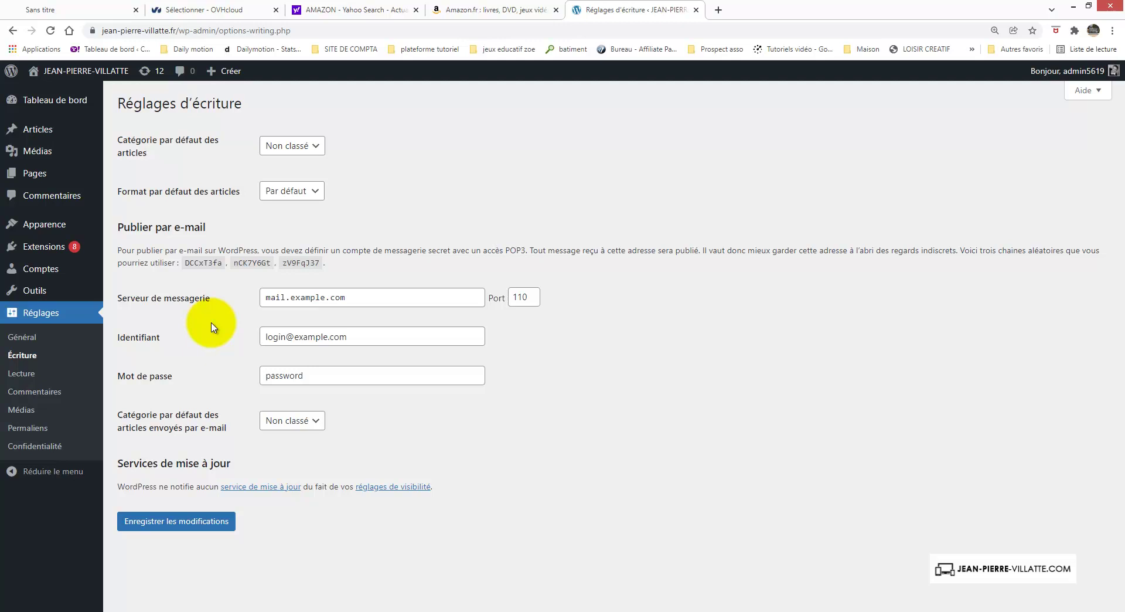
# In the reading settings, use Page d'exemple as the static homepage and include only the excerpt (Extrait) in the feeds.
pyautogui.click(20, 375)
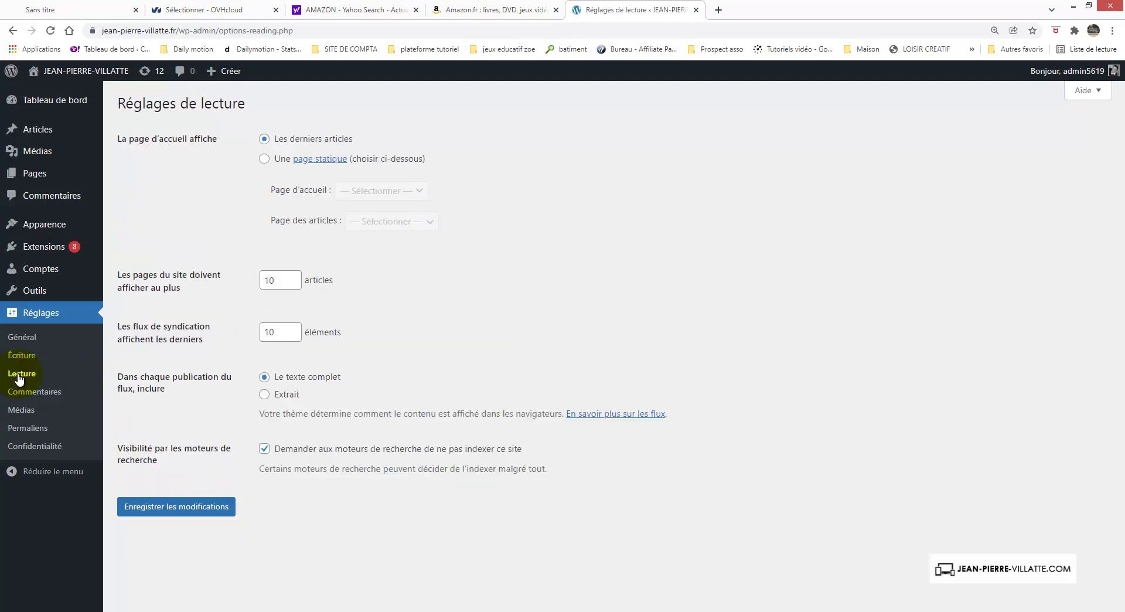
pyautogui.click(283, 163)
pyautogui.click(377, 192)
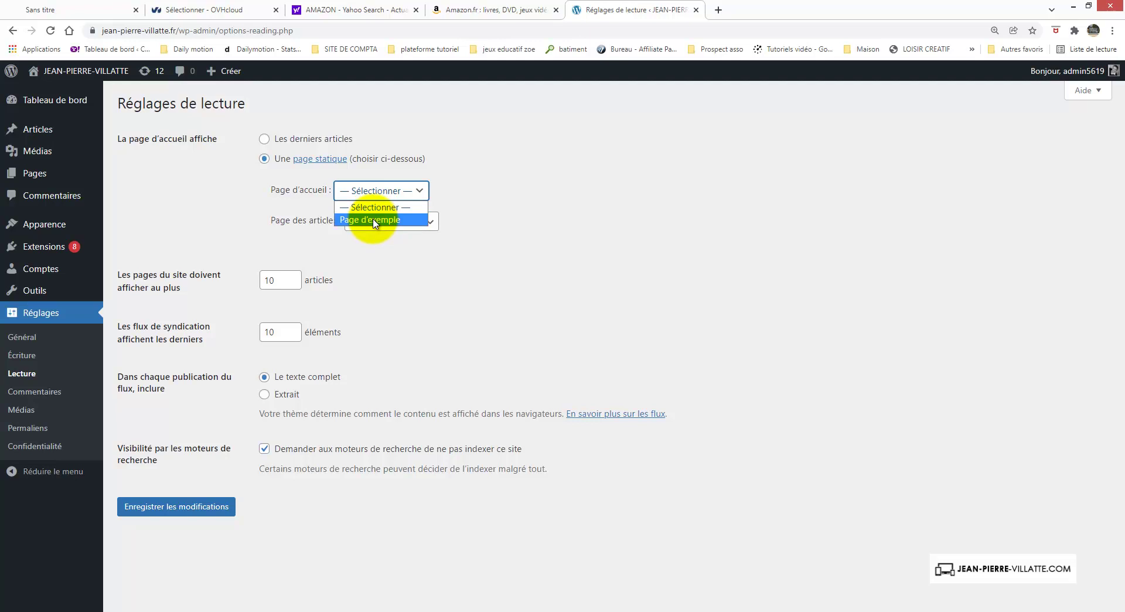
pyautogui.click(373, 222)
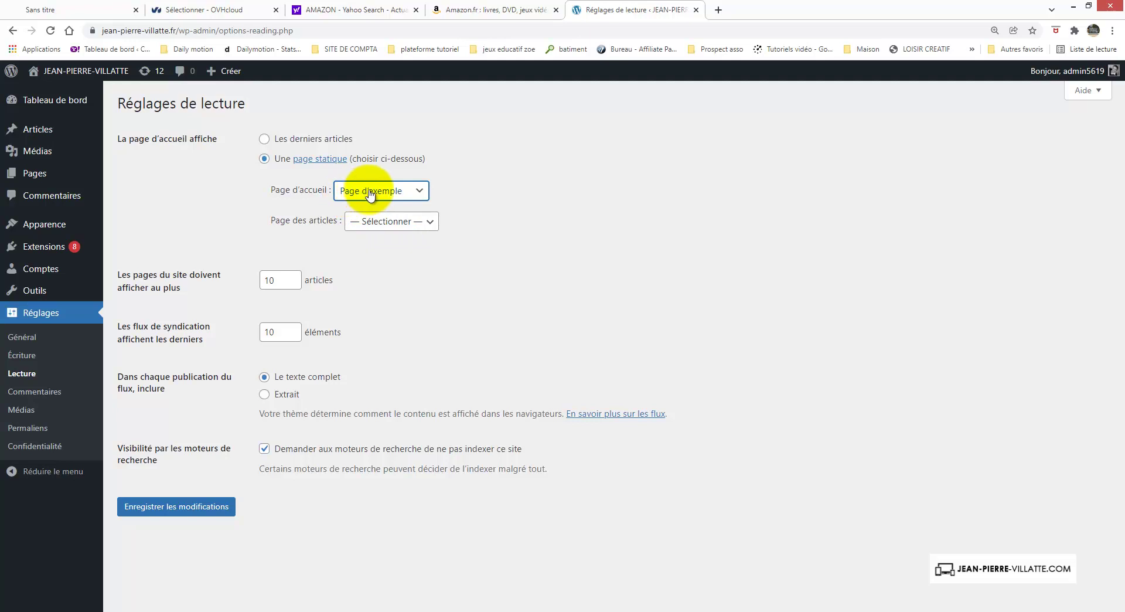
pyautogui.click(375, 221)
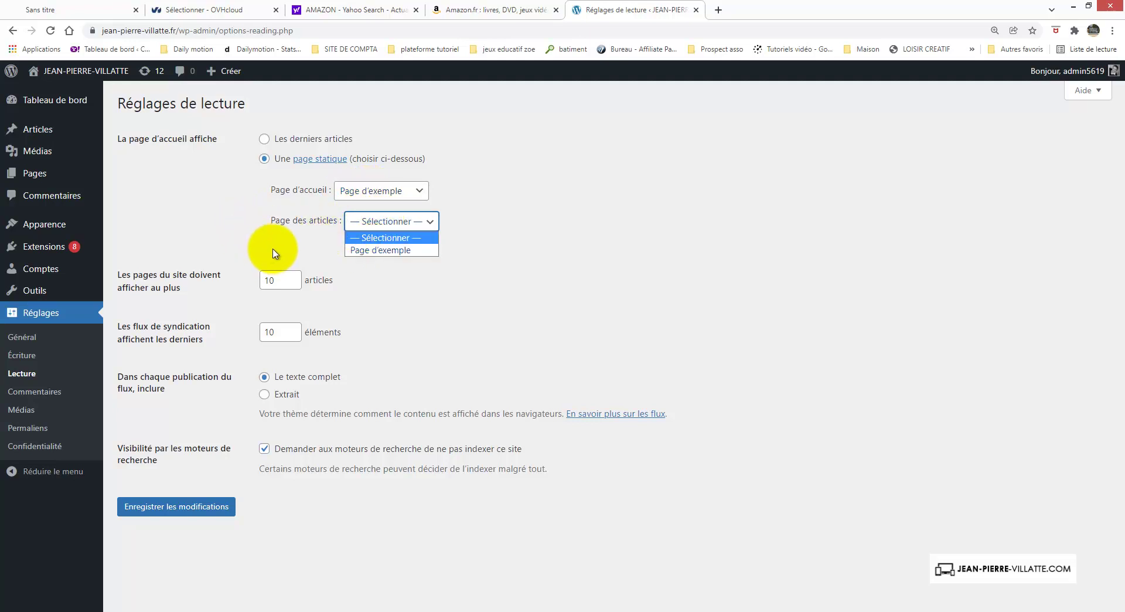
pyautogui.click(370, 238)
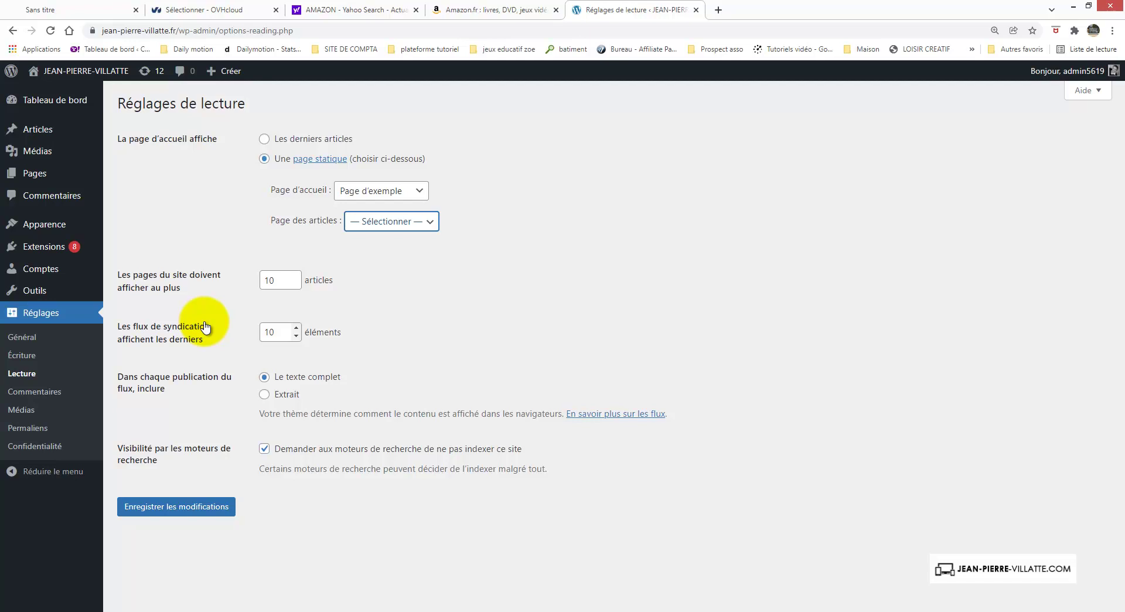
pyautogui.click(281, 399)
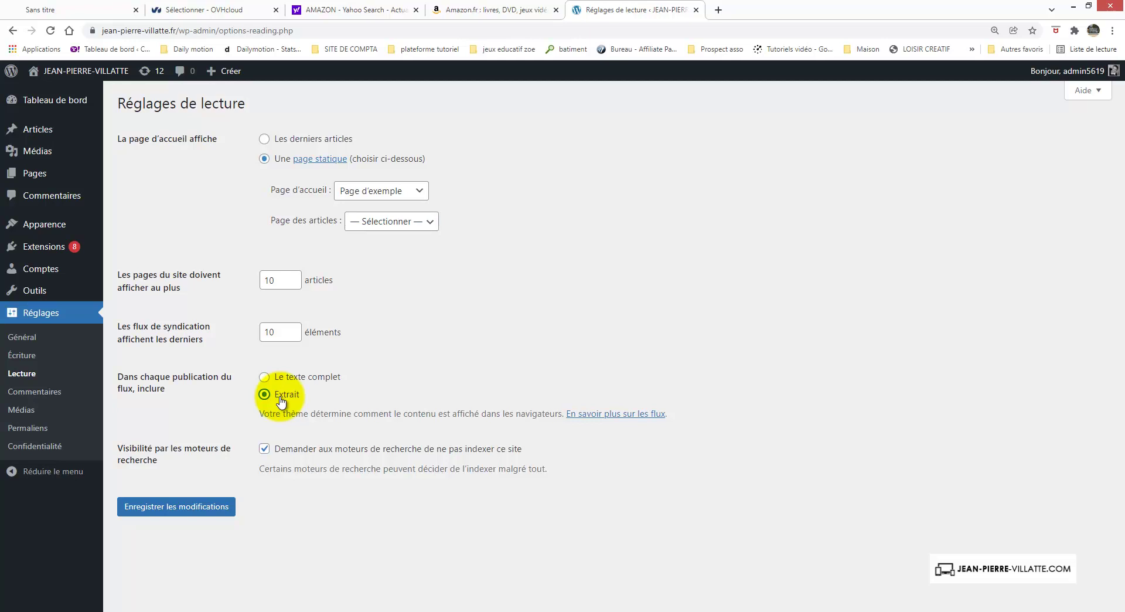
pyautogui.click(265, 452)
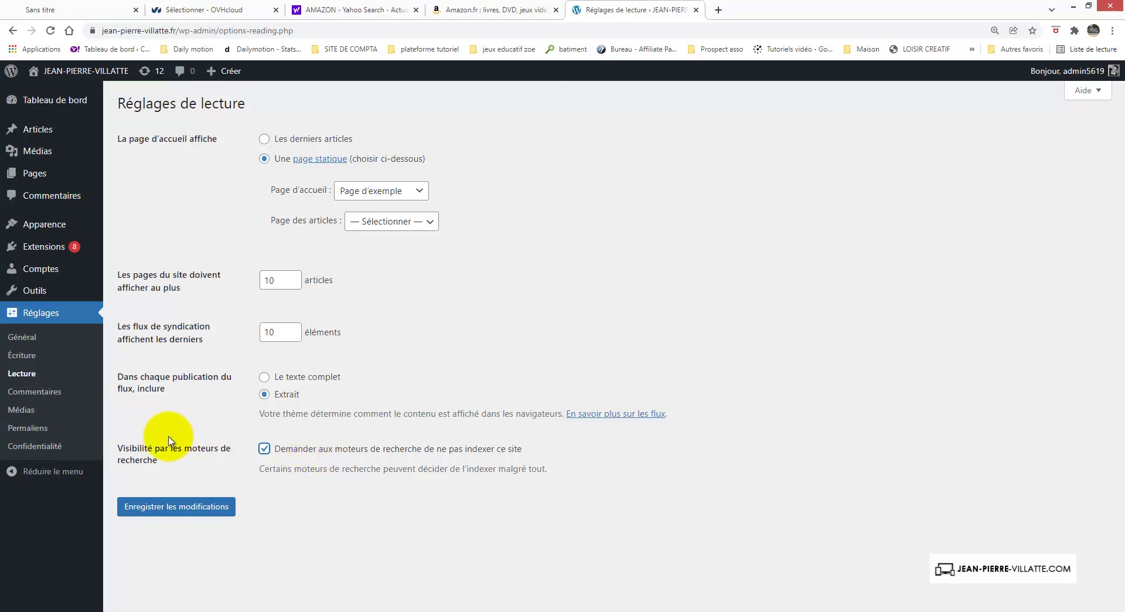
# In the comment settings, disallow link notifications from other blogs and require a registered, logged-in account to post comments.
pyautogui.click(53, 397)
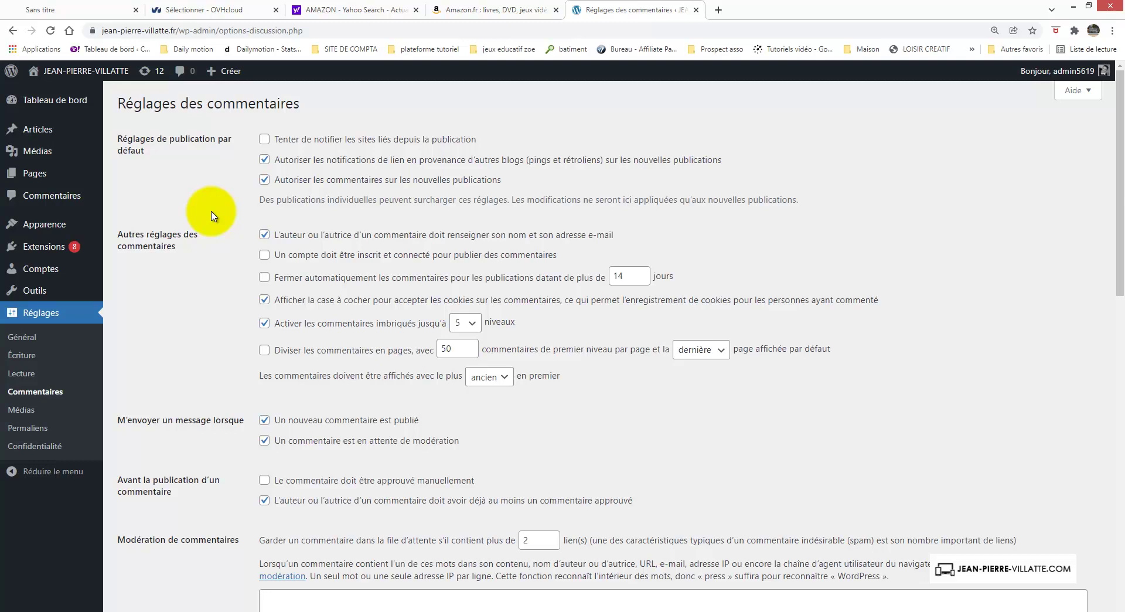
pyautogui.click(264, 160)
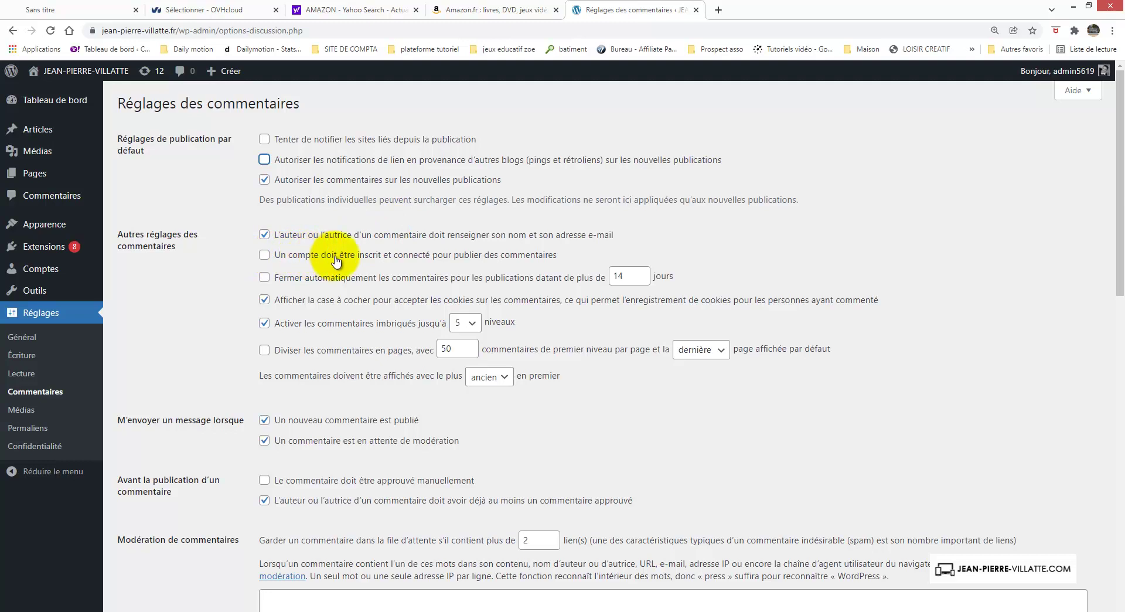
pyautogui.click(266, 258)
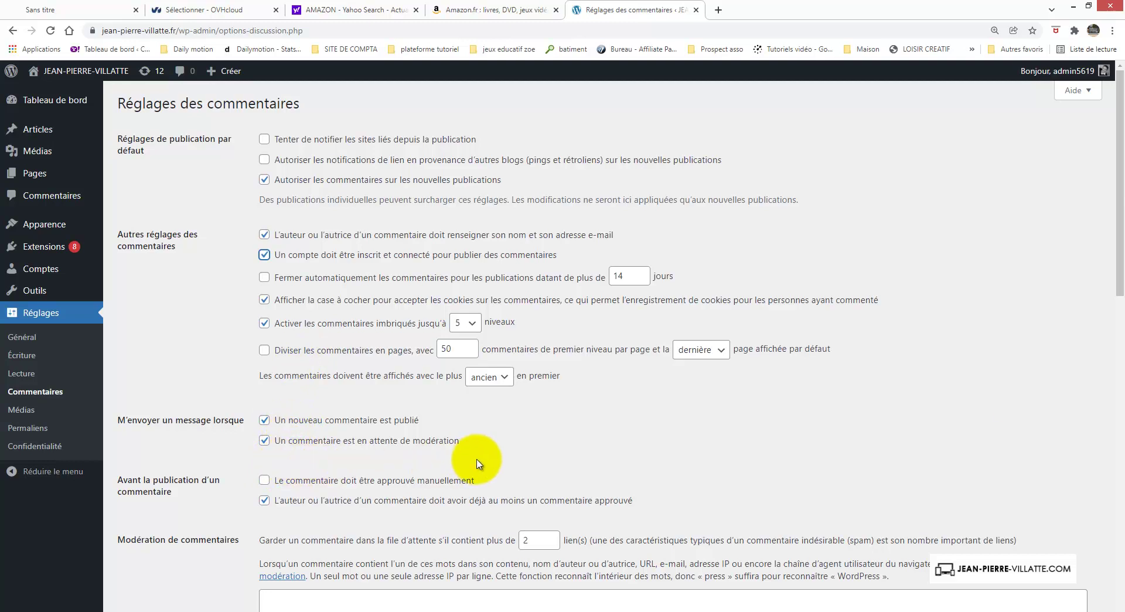
pyautogui.moveTo(1123, 278); pyautogui.dragTo(1109, 393)
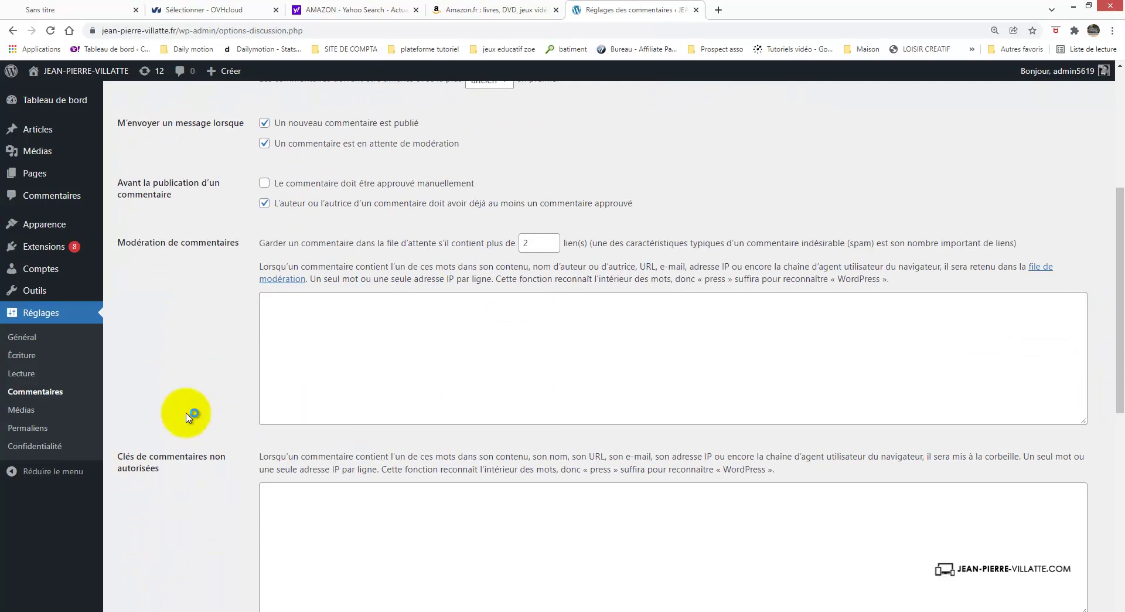
# Check the media settings, and in the permalink settings select the custom structure /%postname%/.
pyautogui.click(23, 414)
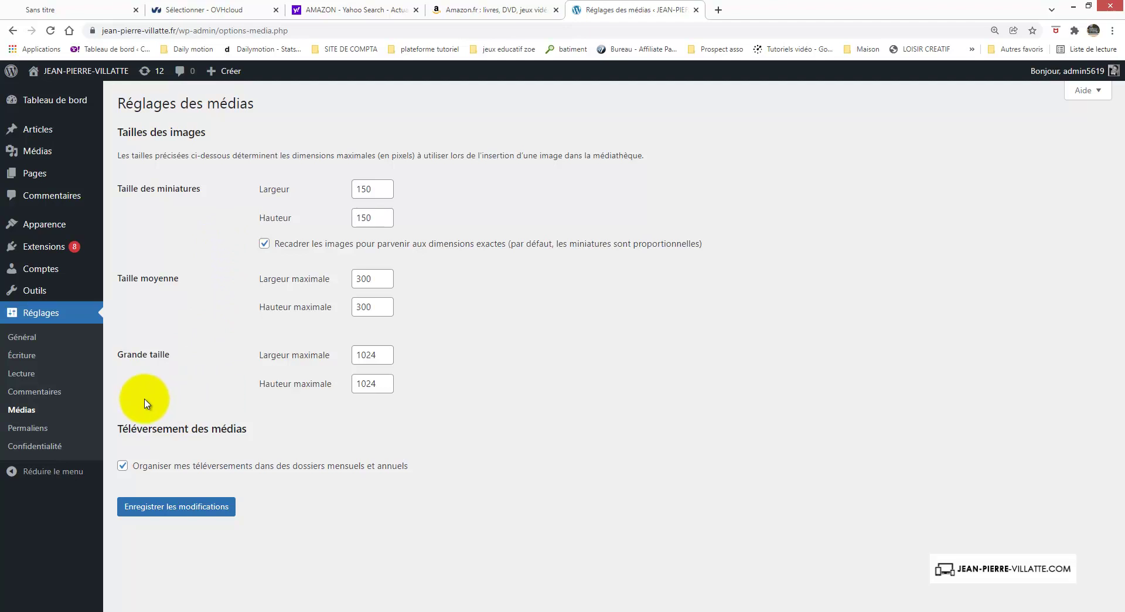
pyautogui.click(45, 429)
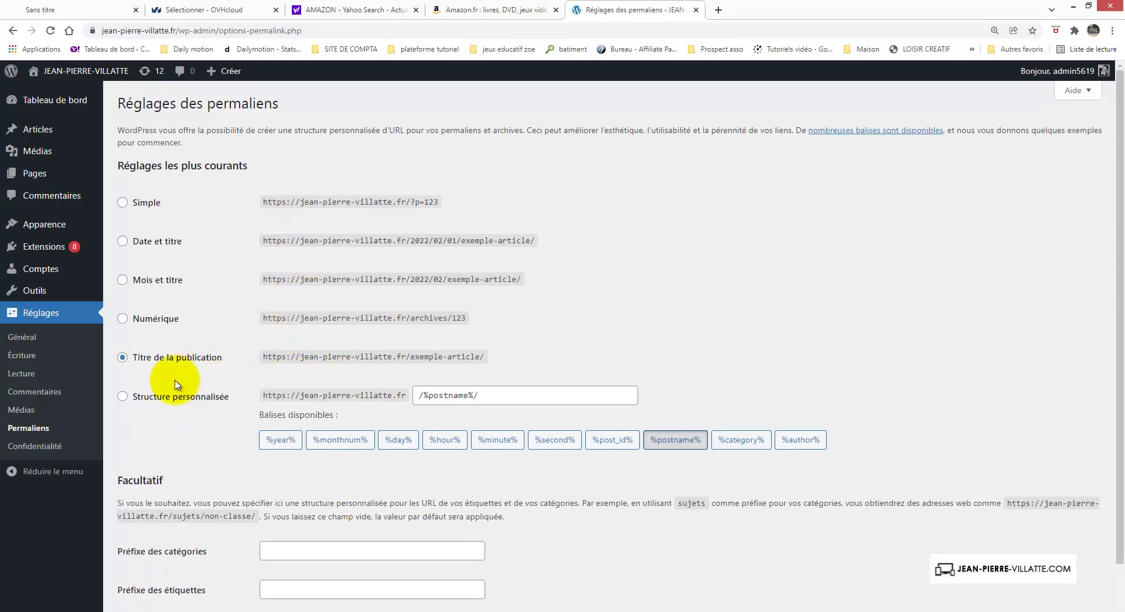
pyautogui.click(169, 401)
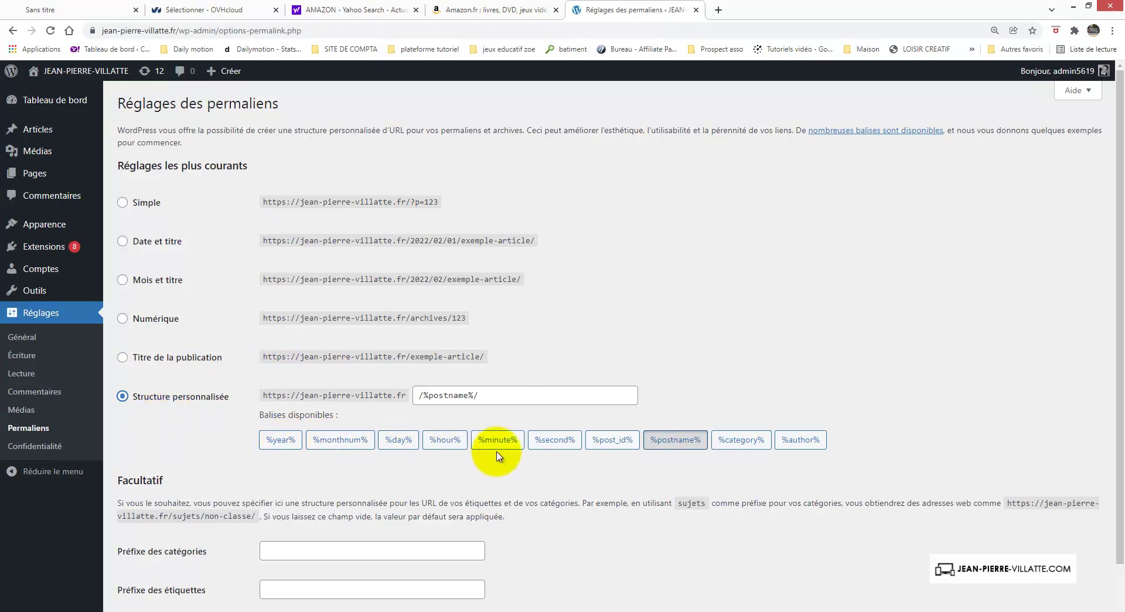
pyautogui.click(291, 445)
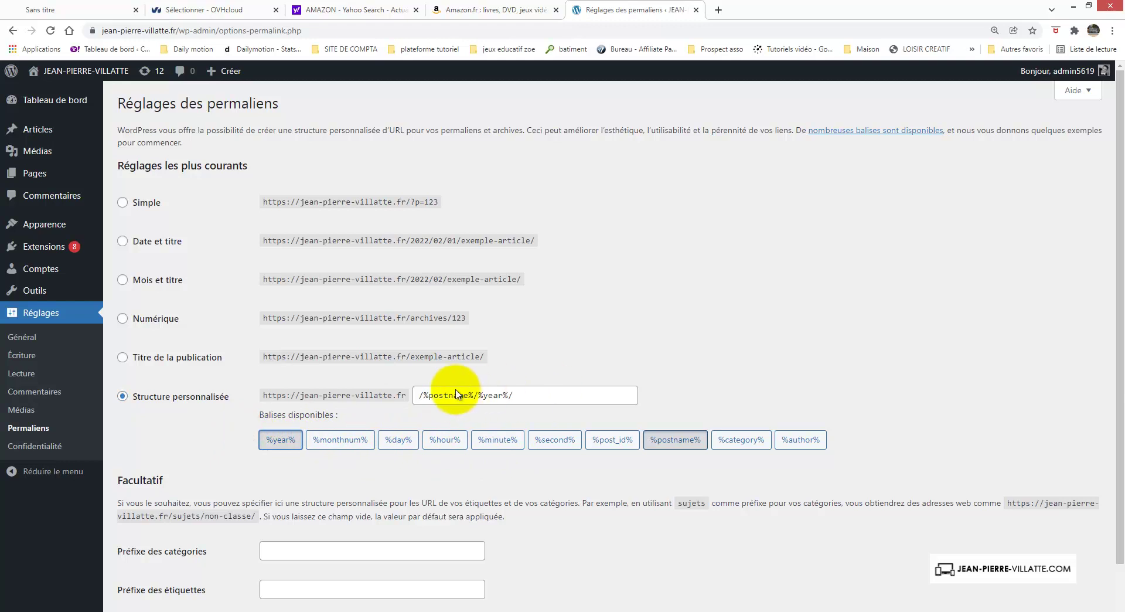
pyautogui.click(278, 444)
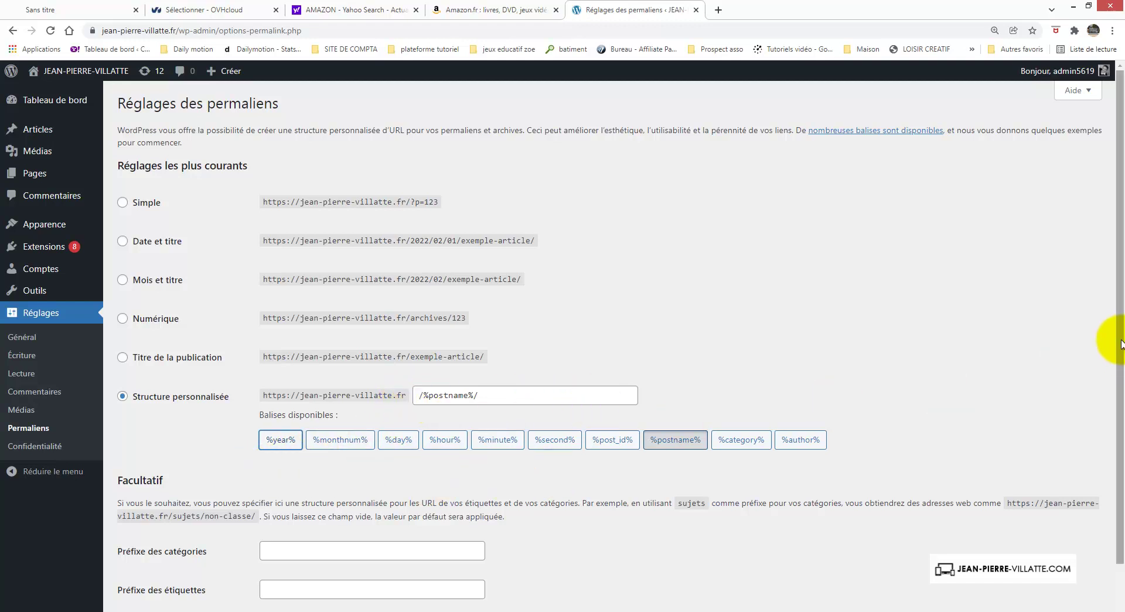
# In the optional permalink settings, set the category prefix to categorie and the tag prefix to etiquette.
pyautogui.scroll(-1, 1114, 352)
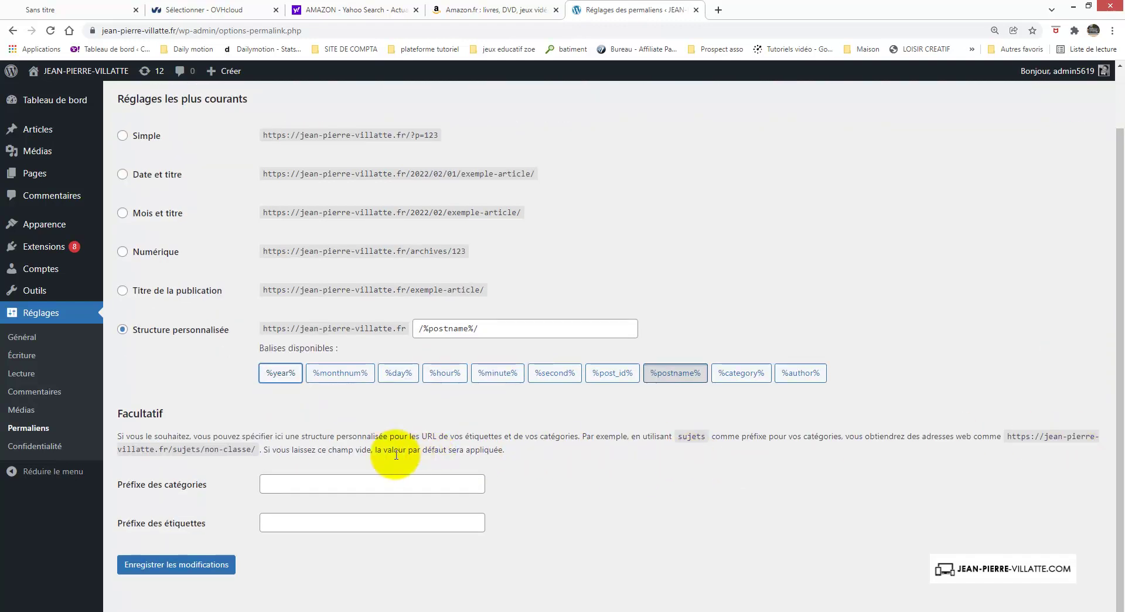
pyautogui.click(296, 484)
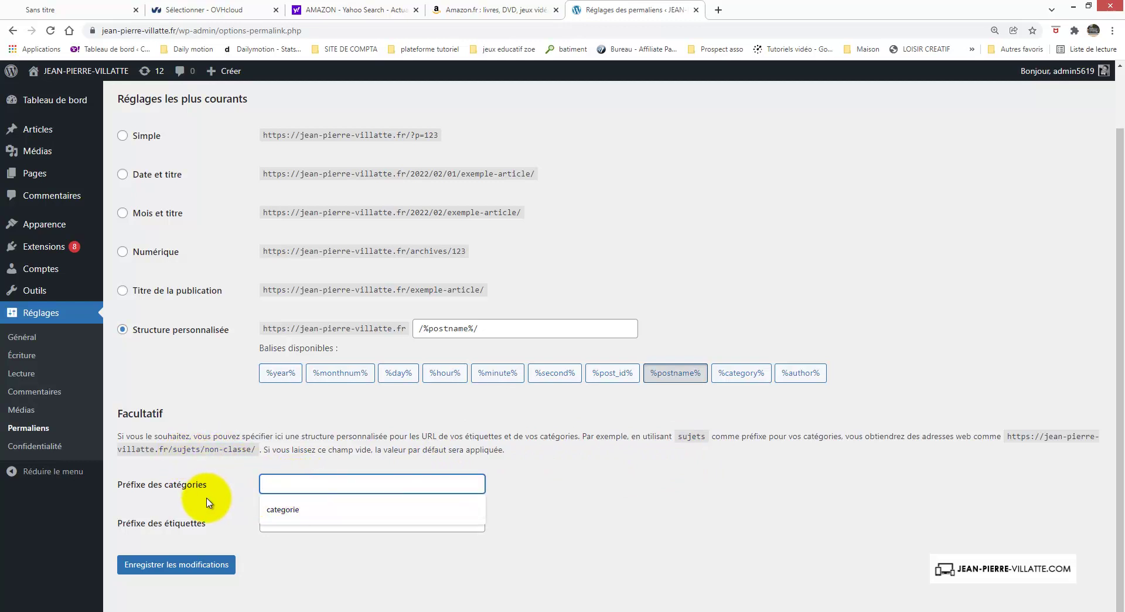
pyautogui.click(285, 510)
pyautogui.click(287, 521)
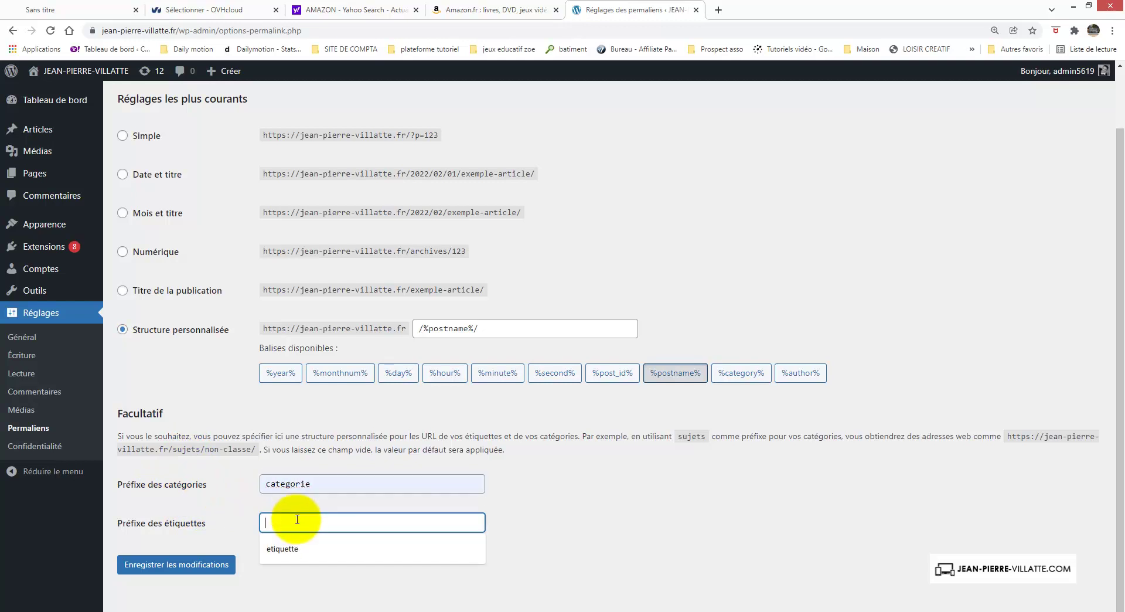
pyautogui.click(285, 555)
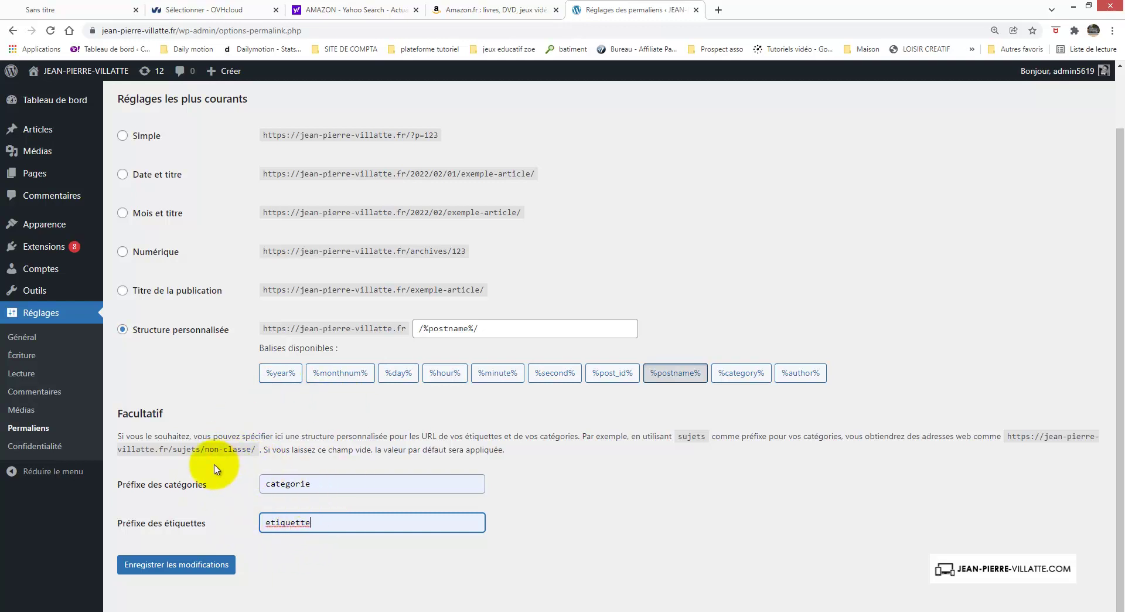
# In the privacy settings (Confidentialité), use the existing page Politique de confidentialité as the site's privacy policy page.
pyautogui.click(50, 452)
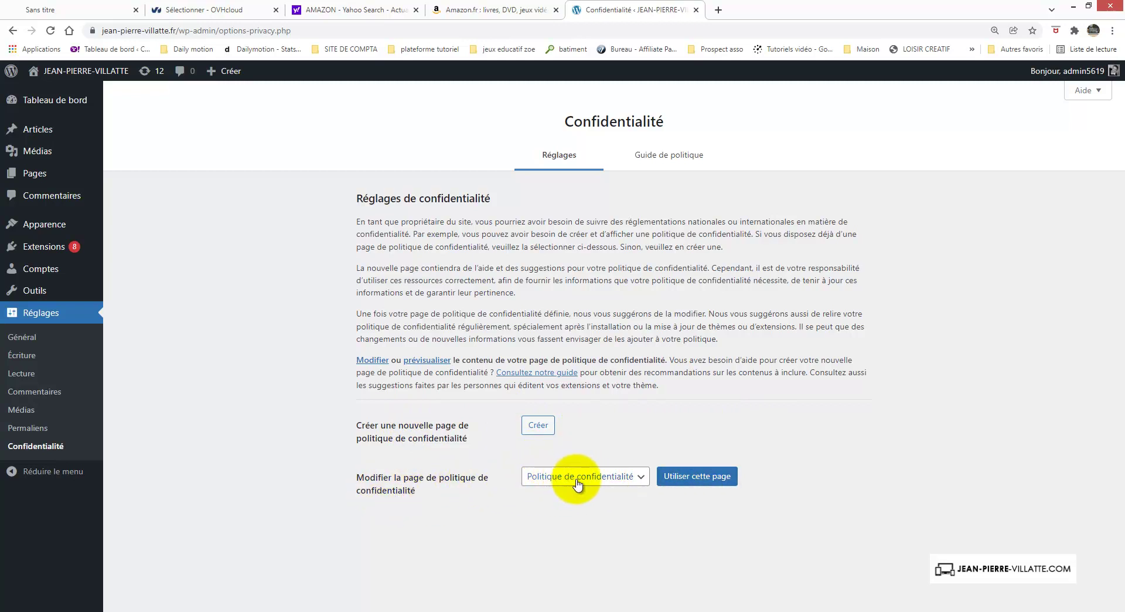
pyautogui.click(695, 481)
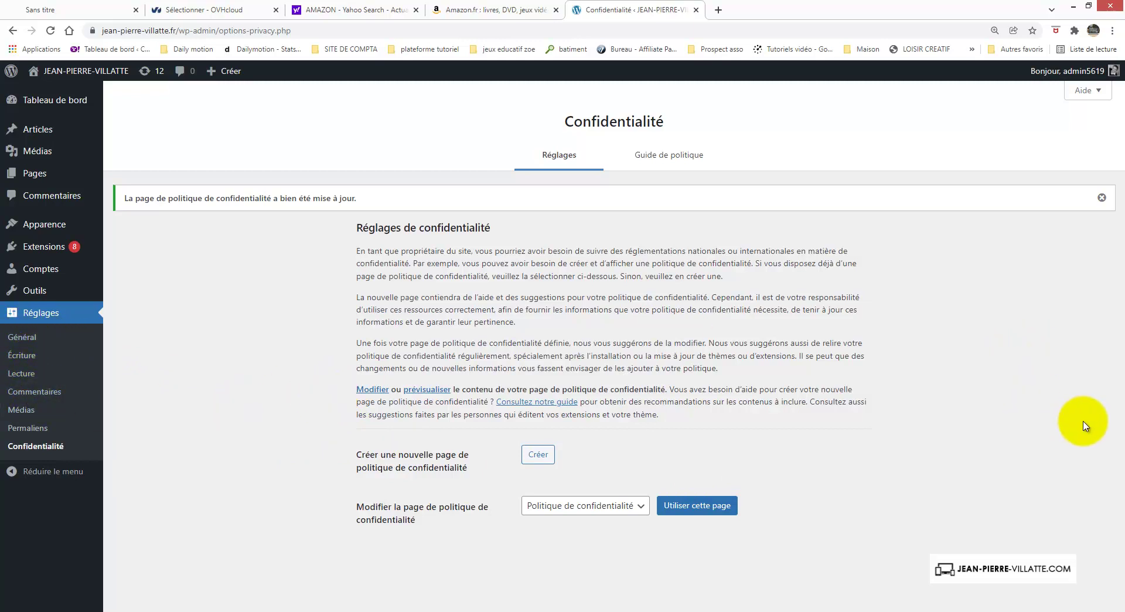
# Return to the general settings (Général) and save them.
pyautogui.click(28, 340)
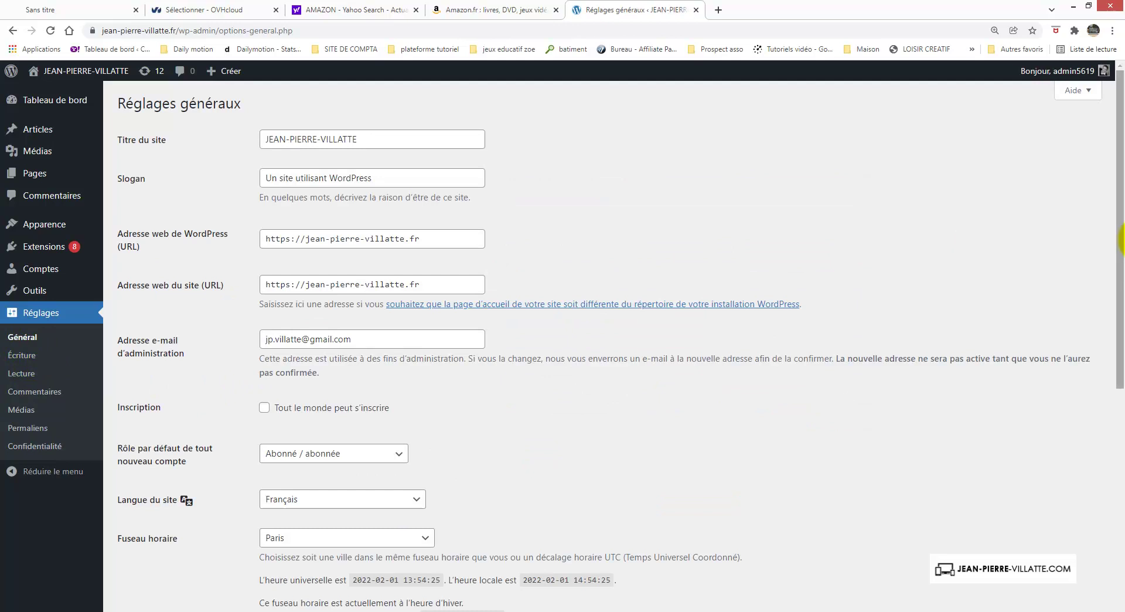
pyautogui.moveTo(1119, 283); pyautogui.dragTo(1119, 498)
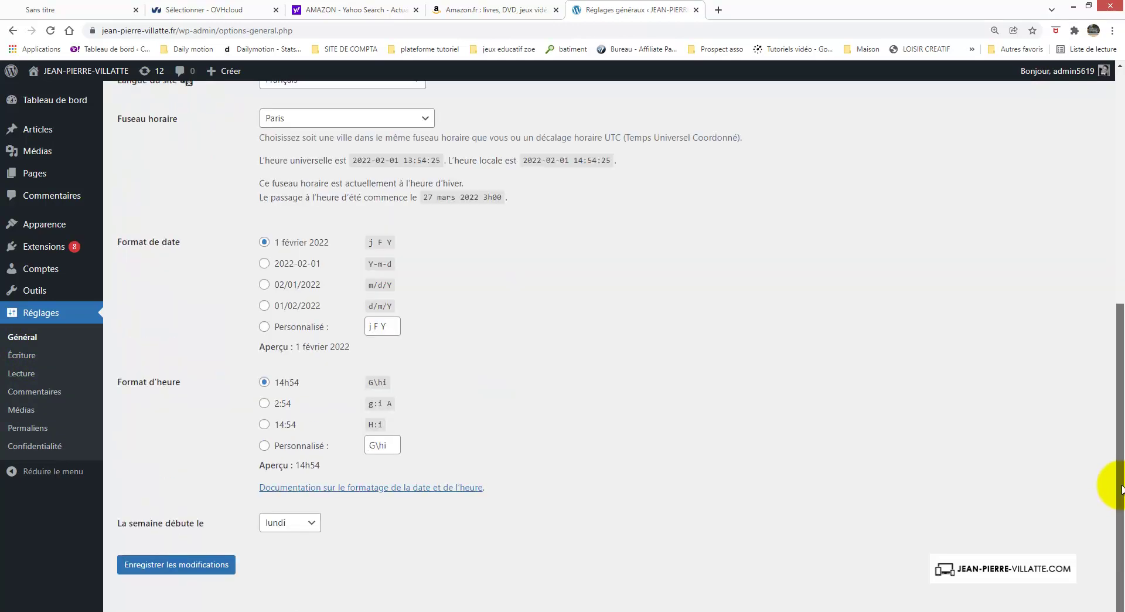
pyautogui.click(189, 567)
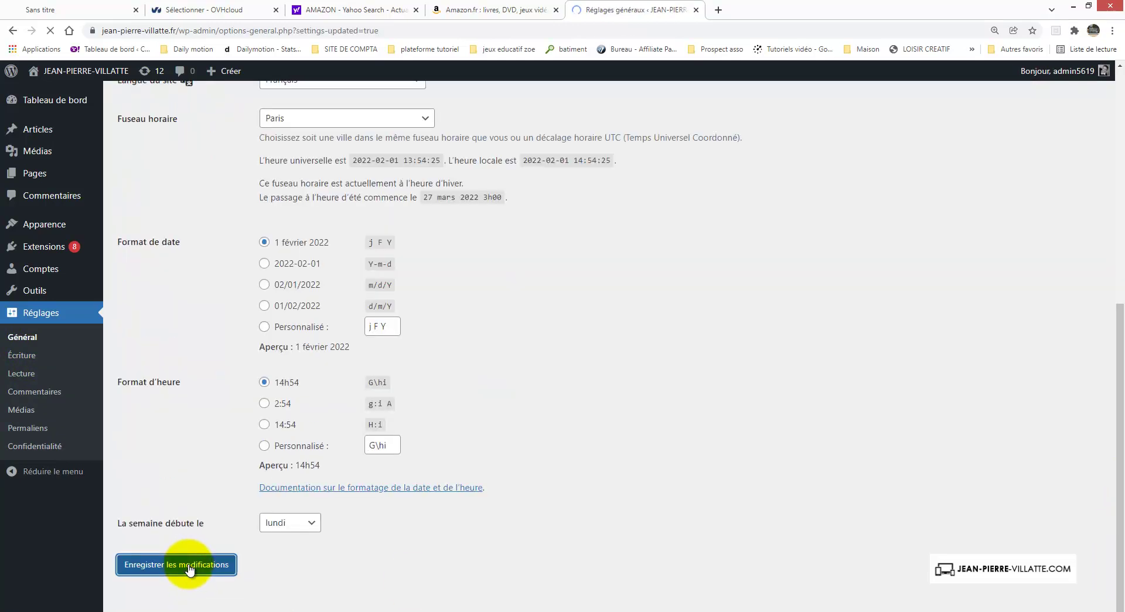